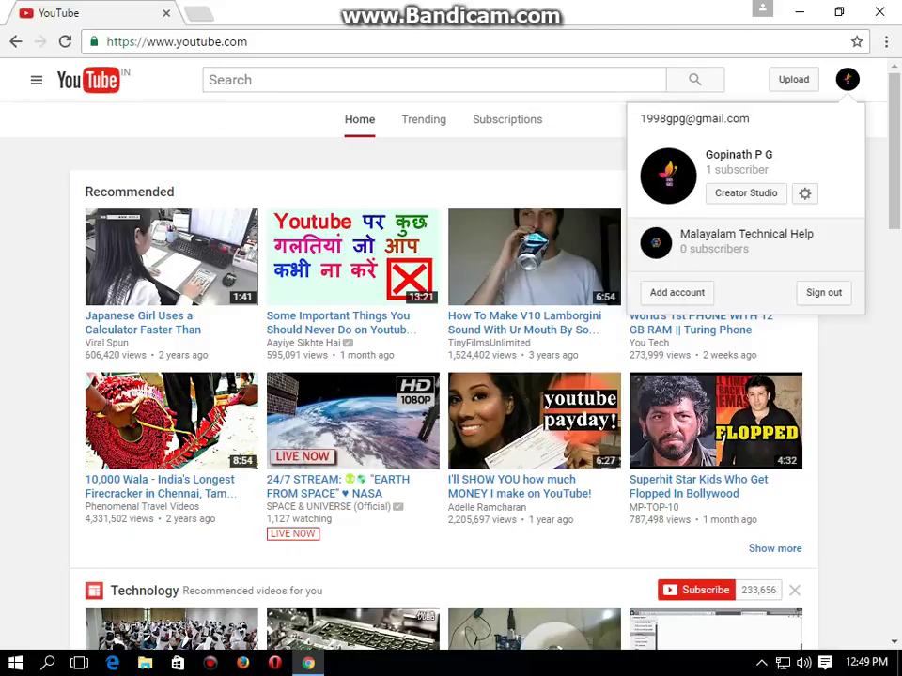
Step: Dismiss the account details, visit the signed-in account's own channel and open the video upload page
{"action": "key", "text": "Escape"}
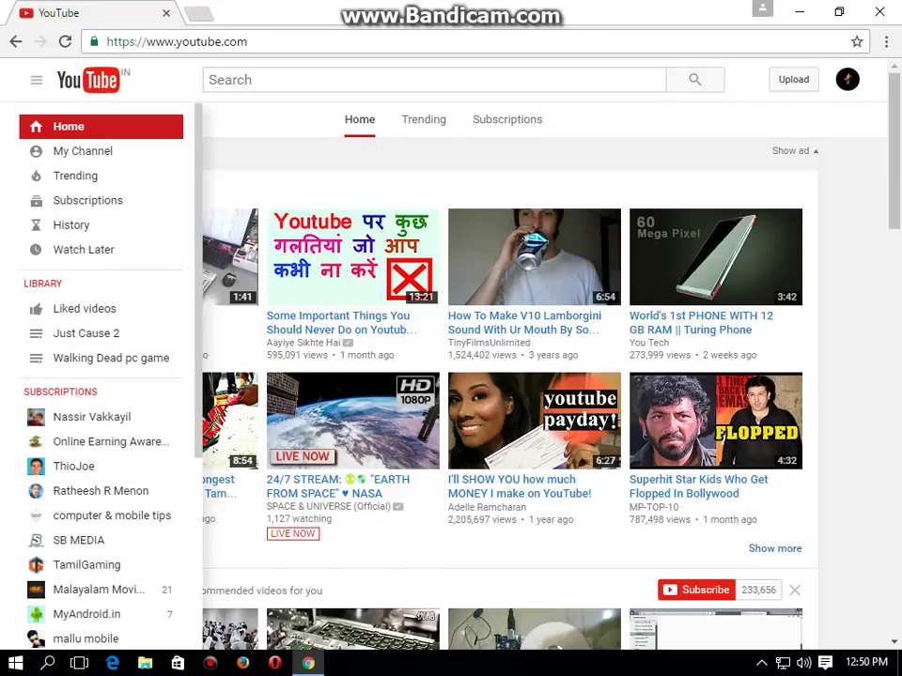
{"action": "left_click", "coordinate": [83, 151]}
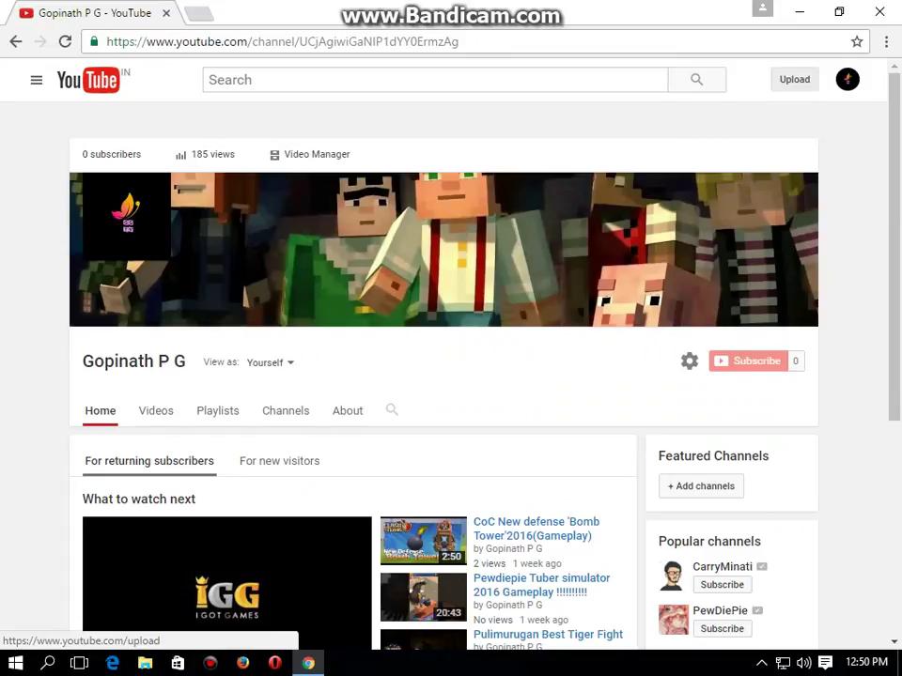
{"action": "left_click", "coordinate": [793, 79]}
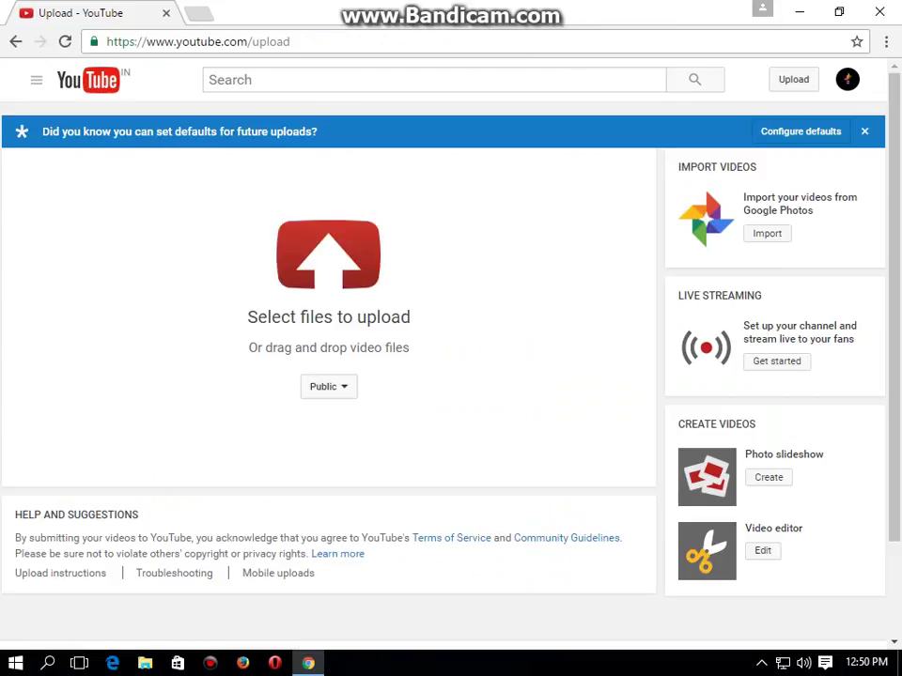
Step: Upload the video file HOW TO UPLAOD from the VideoOutput folder in Documents
{"action": "left_click", "coordinate": [328, 254]}
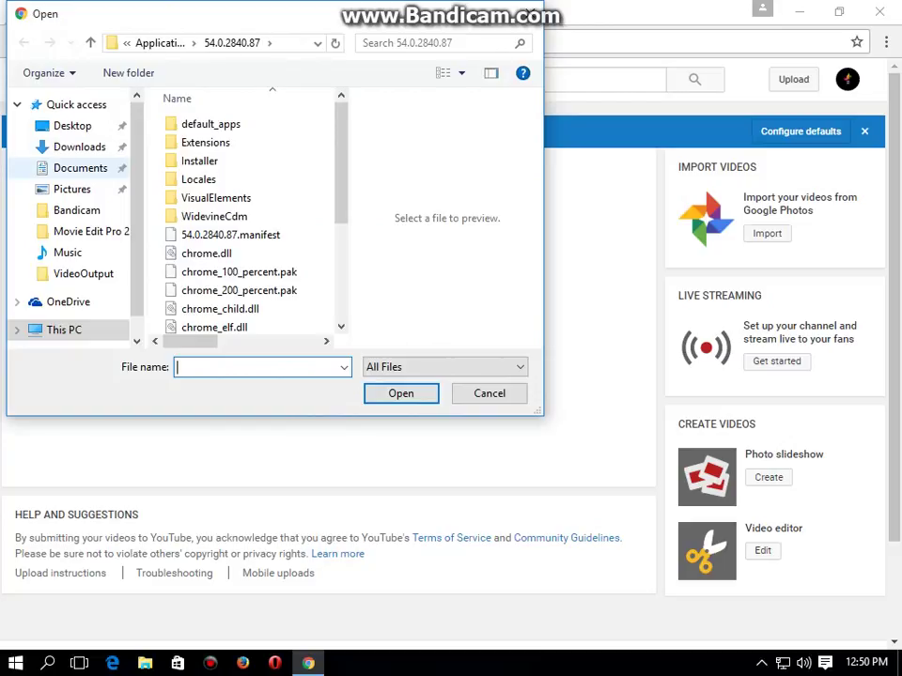
{"action": "left_click", "coordinate": [80, 169]}
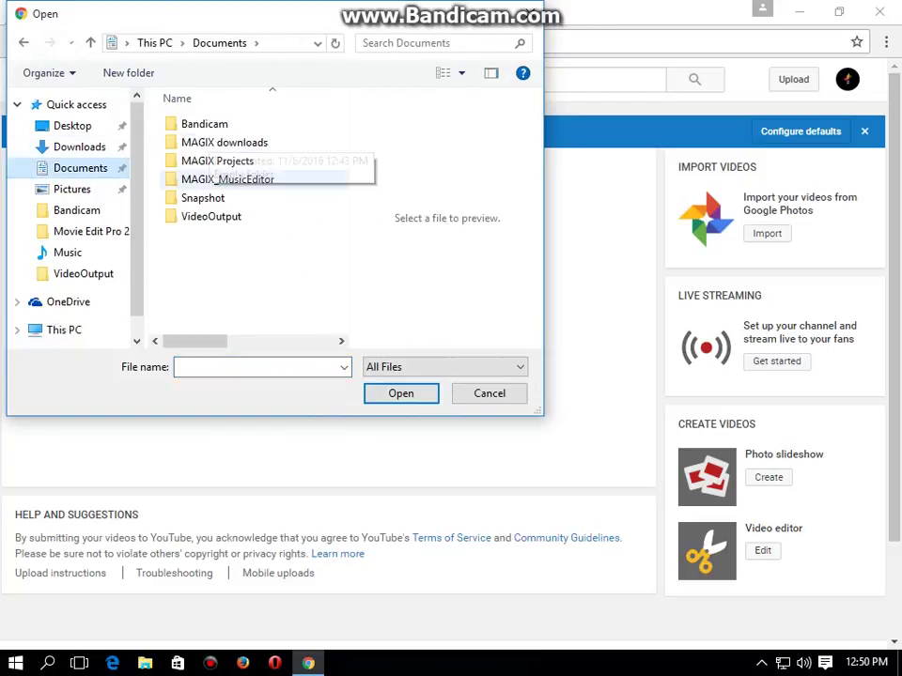
{"action": "double_click", "coordinate": [211, 216]}
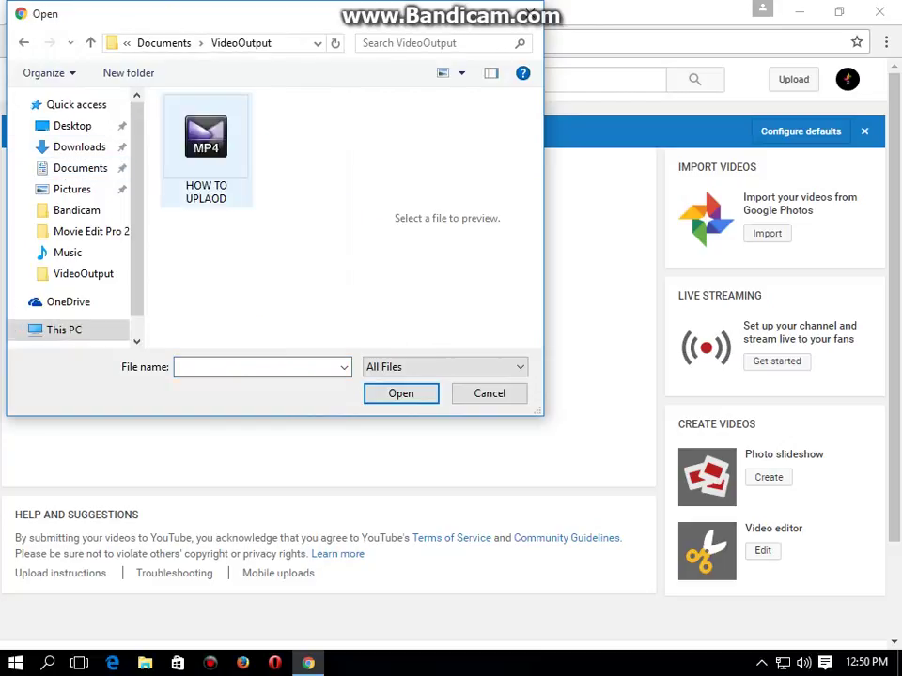
{"action": "left_click", "coordinate": [206, 169]}
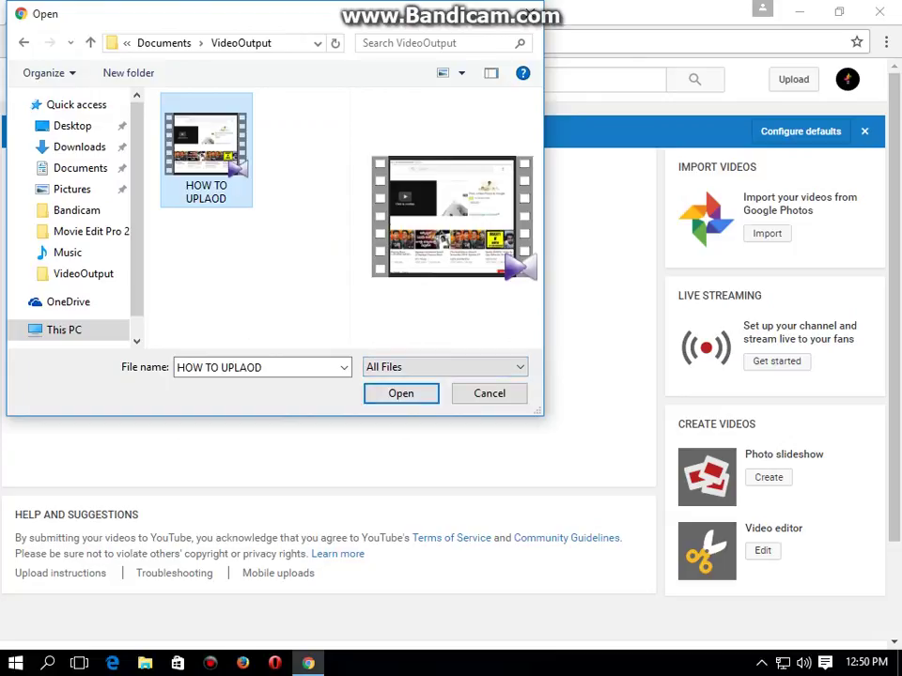
{"action": "left_click", "coordinate": [401, 394]}
{"action": "key", "text": "Return"}
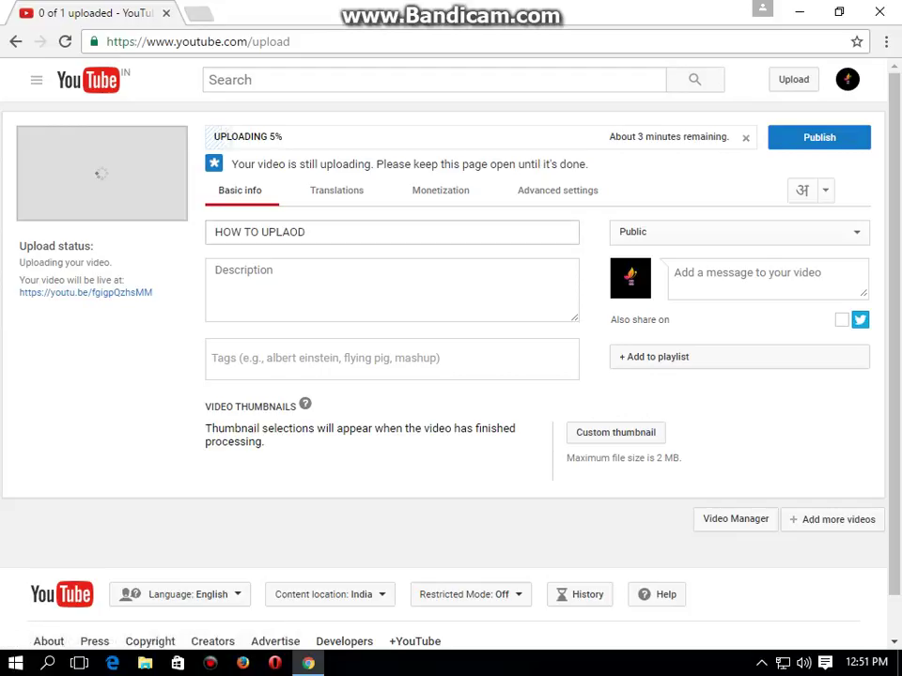
Step: Replace the video title with "How to create a youtube channel in Malayalam 2016"
{"action": "left_click_drag", "start_coordinate": [306, 232], "coordinate": [214, 232]}
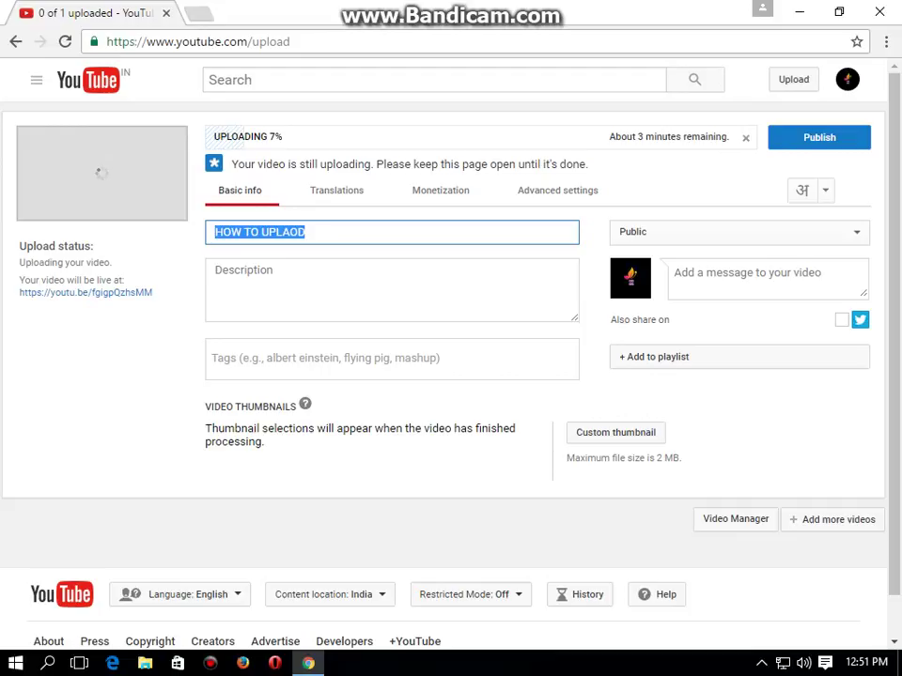
{"action": "type", "text": "h"}
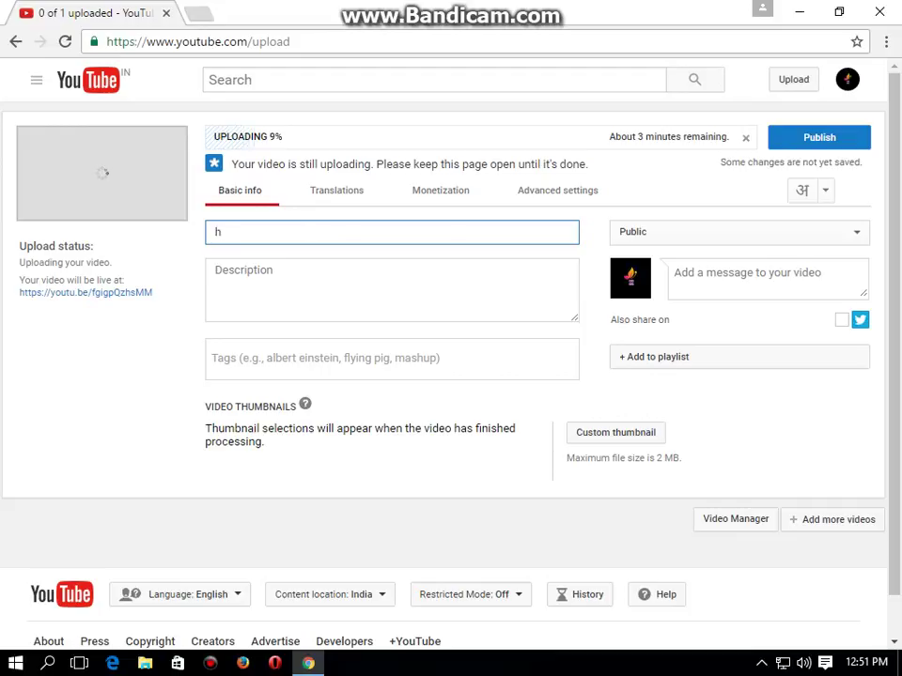
{"action": "key", "text": "BackSpace"}
{"action": "type", "text": "How to u"}
{"action": "key", "text": "BackSpace"}
{"action": "type", "text": "create"}
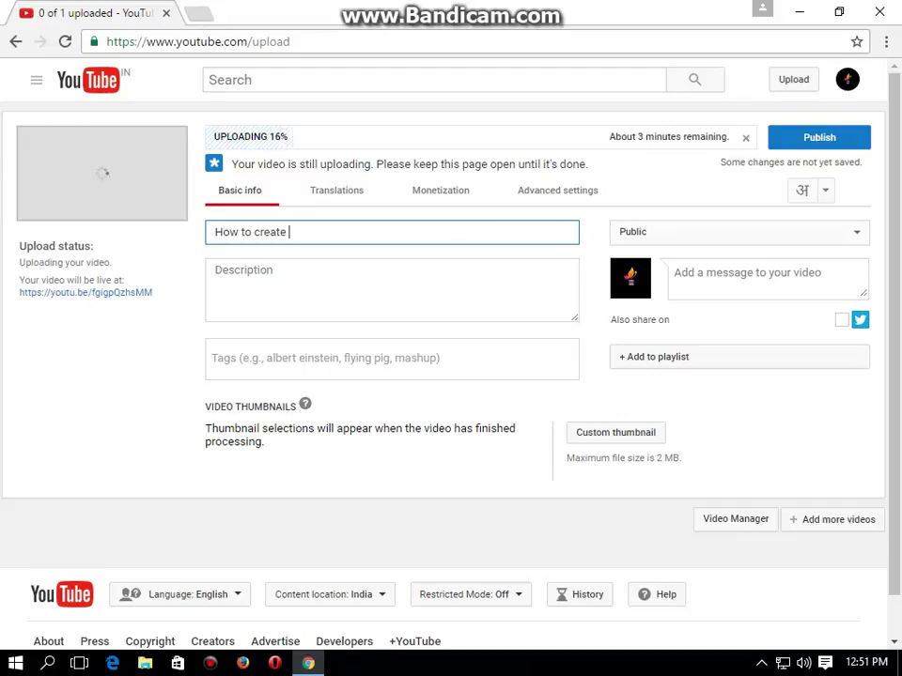
{"action": "type", "text": " a youtube channel in M"}
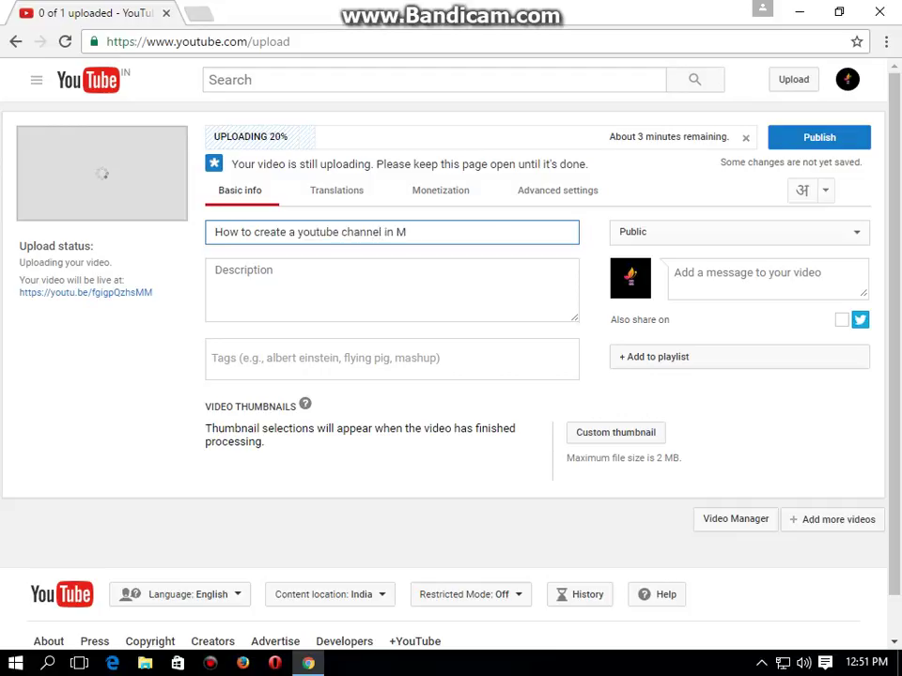
{"action": "type", "text": "alayalam"}
{"action": "left_click", "coordinate": [215, 270]}
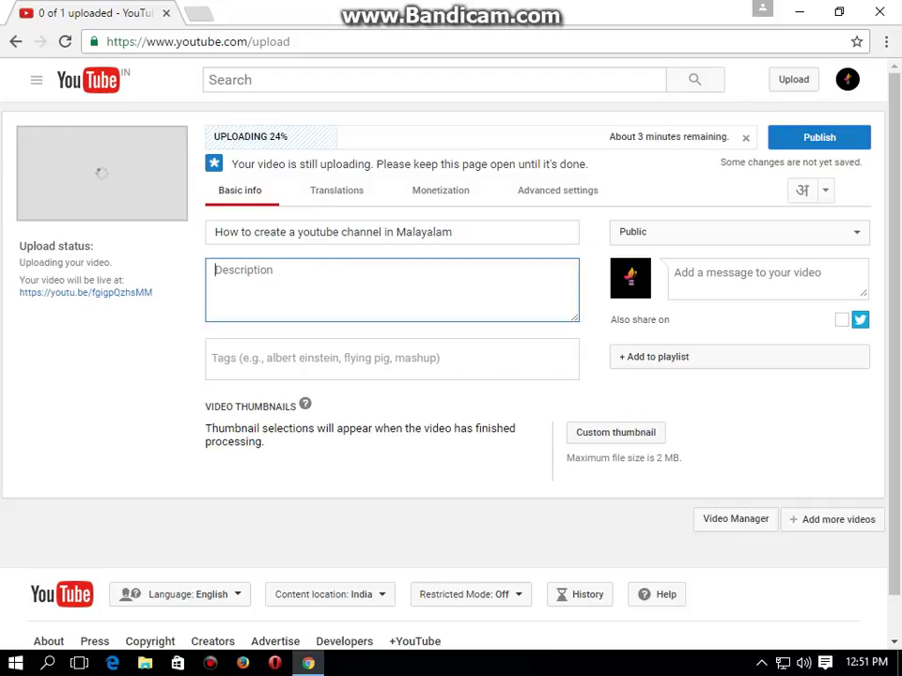
{"action": "left_click", "coordinate": [453, 232]}
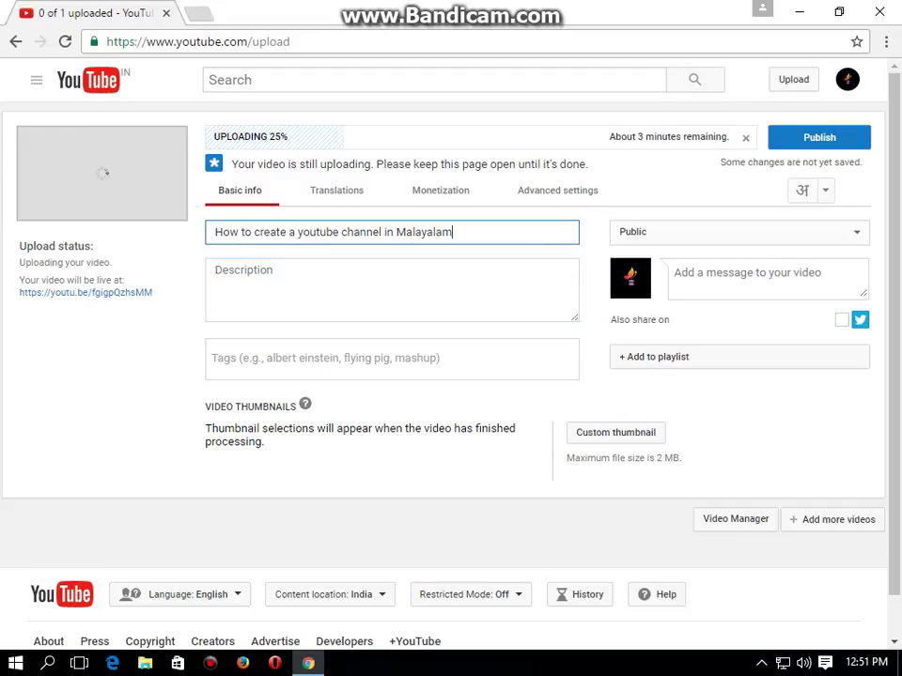
{"action": "type", "text": "2016"}
Step: Add the tag "how to create youtube chanel" to the video
{"action": "left_click", "coordinate": [215, 269]}
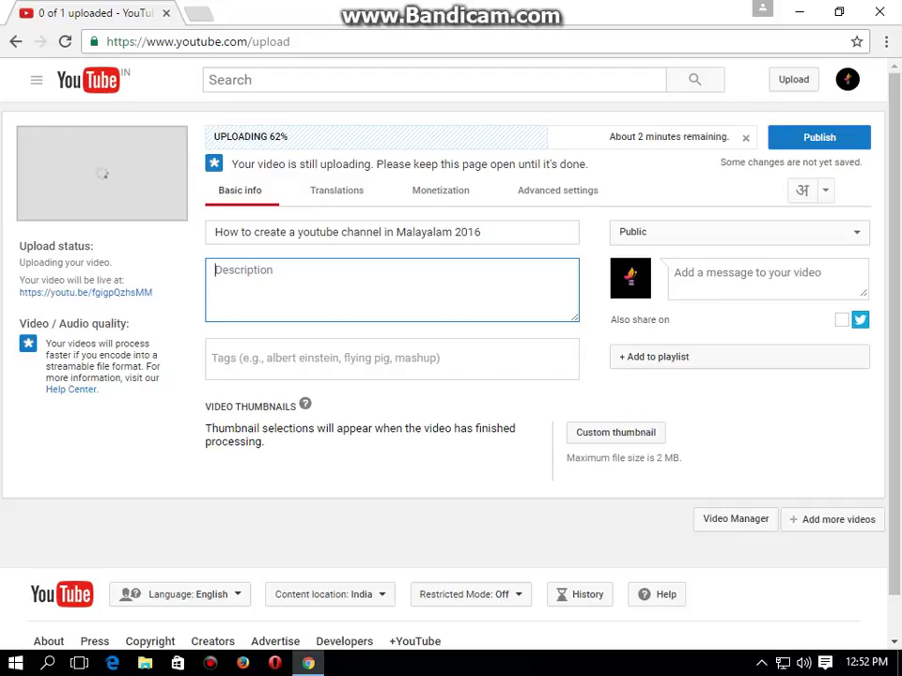
{"action": "left_click", "coordinate": [212, 358]}
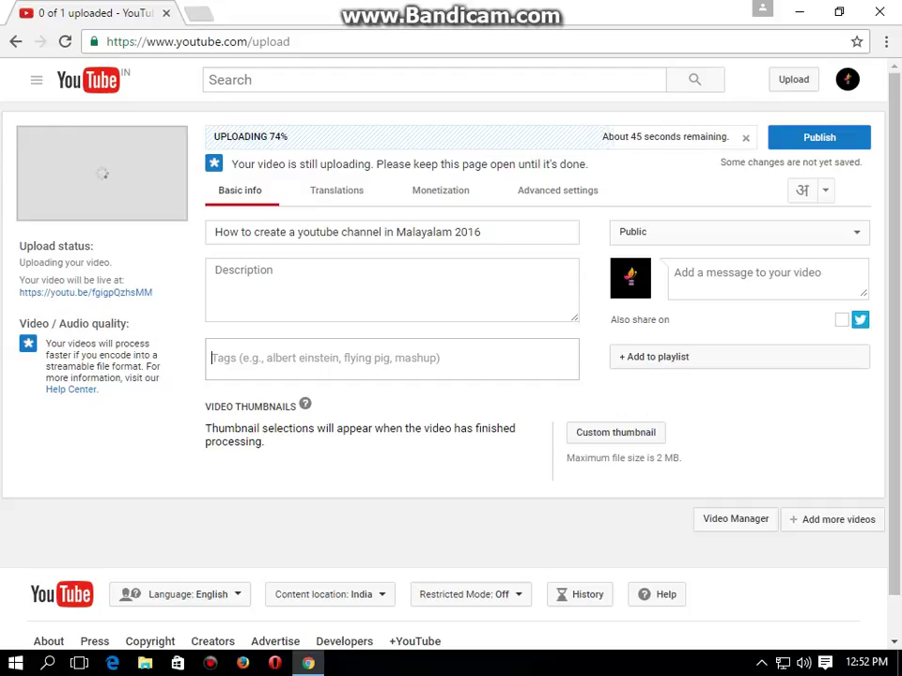
{"action": "type", "text": "how to create "}
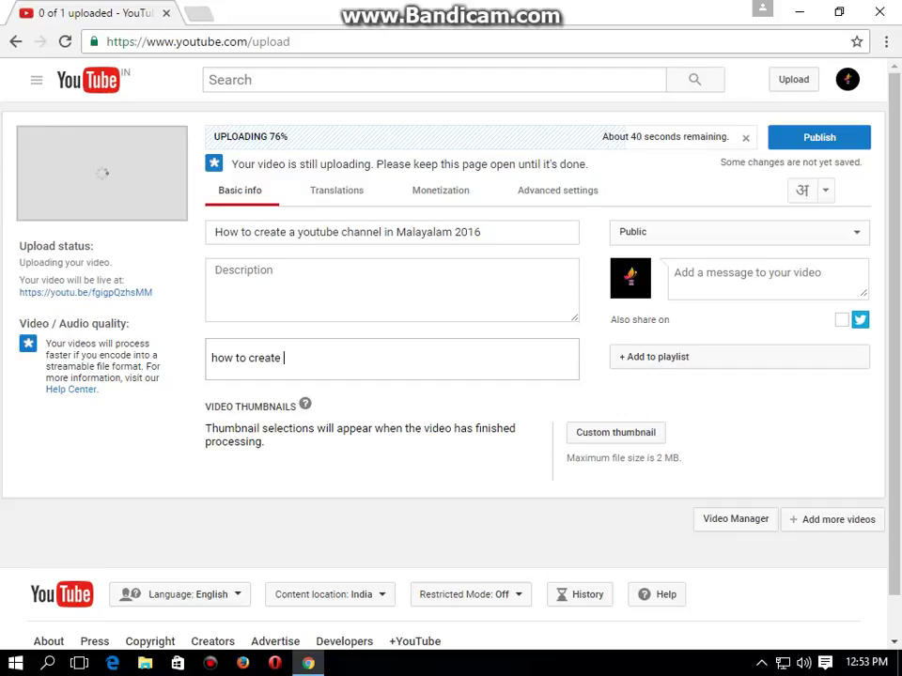
{"action": "type", "text": "youtube chan"}
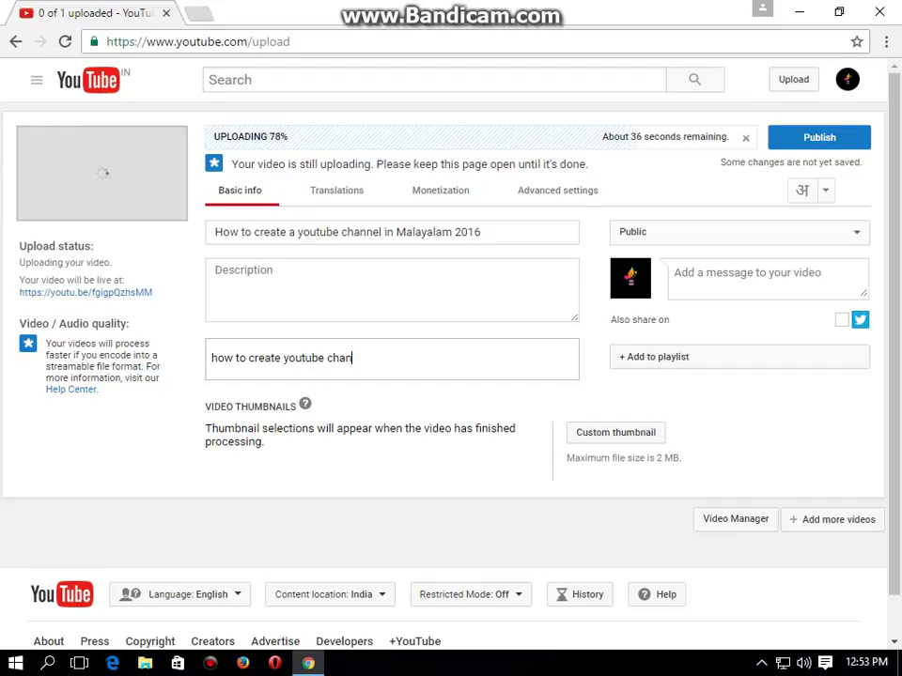
{"action": "type", "text": "el"}
{"action": "key", "text": "Return"}
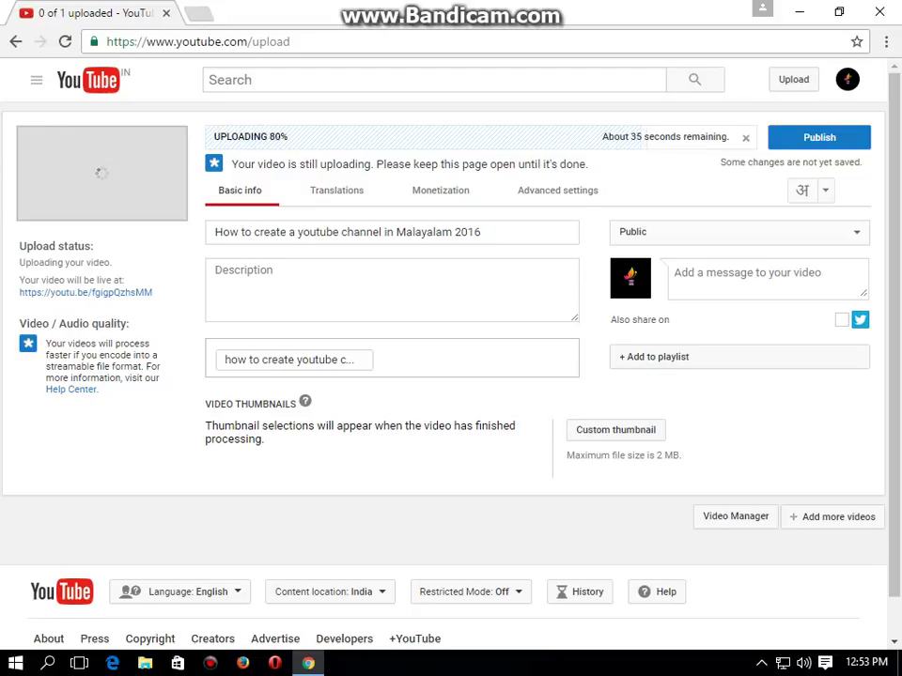
Step: Add a second video tag, "how to create youtube channel in malayalam"
{"action": "type", "text": "how to create yout"}
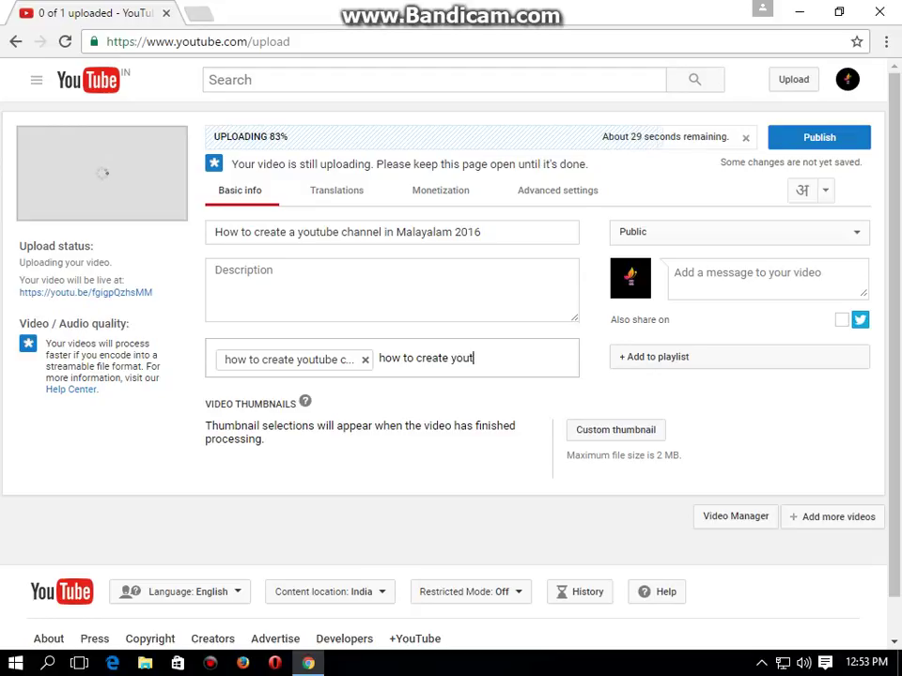
{"action": "type", "text": "ube channel "}
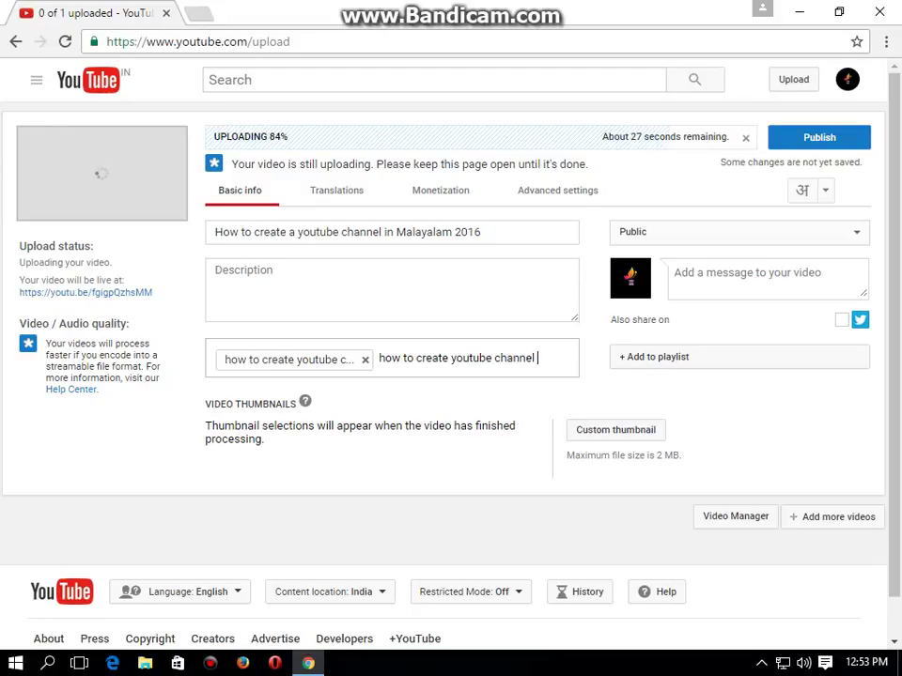
{"action": "type", "text": "in malayalam"}
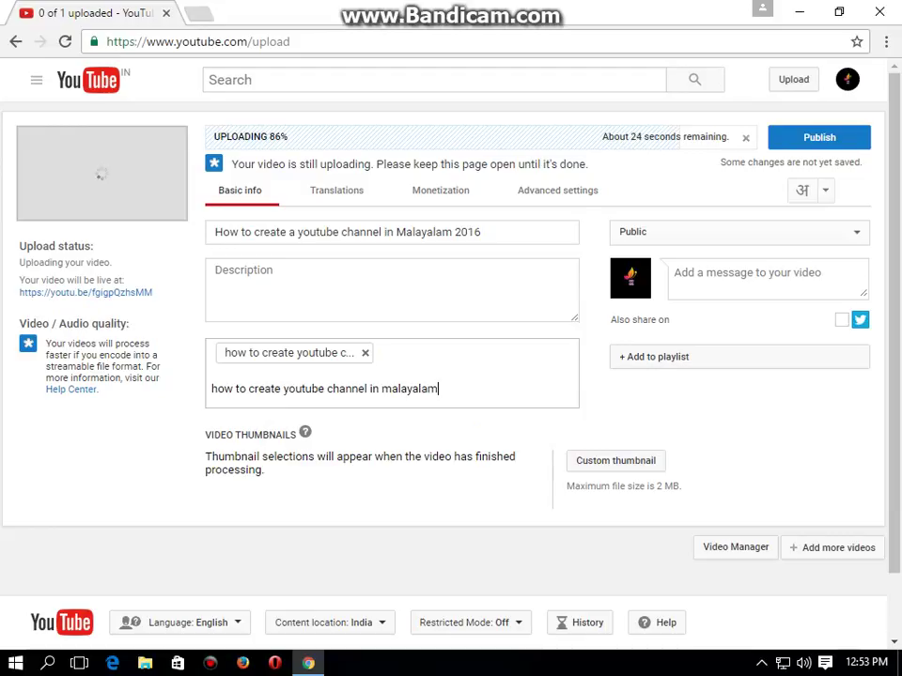
{"action": "key", "text": "Return"}
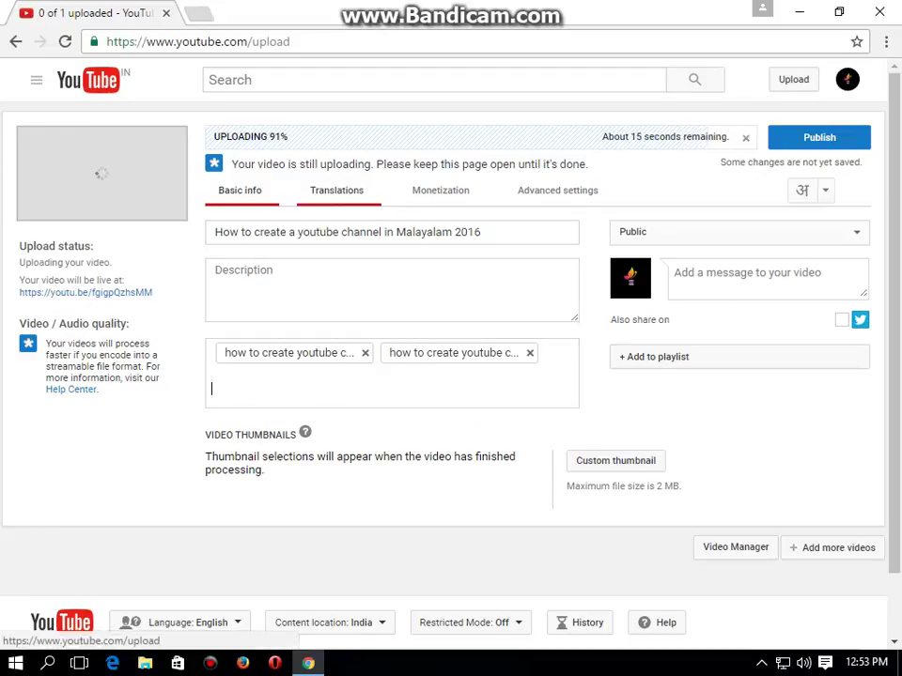
Step: Turn on monetization with ads for the uploaded video
{"action": "left_click", "coordinate": [336, 189]}
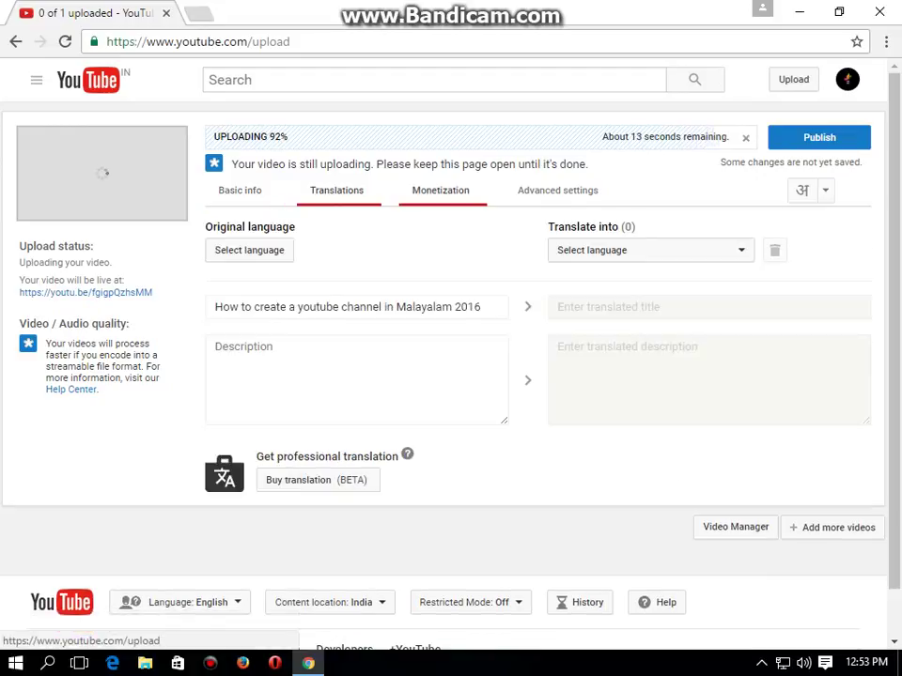
{"action": "left_click", "coordinate": [440, 190]}
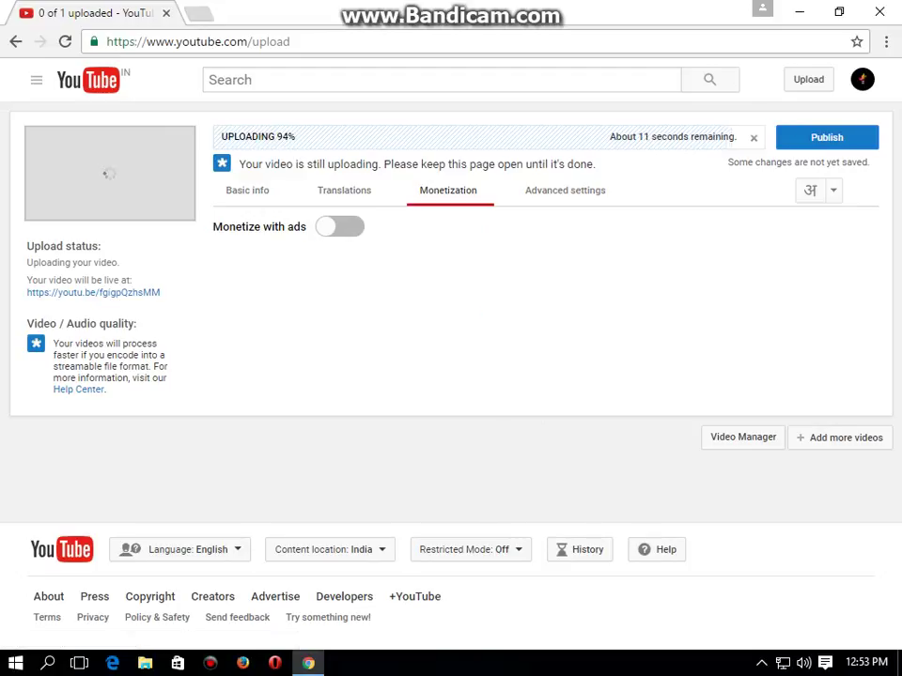
{"action": "left_click", "coordinate": [332, 226]}
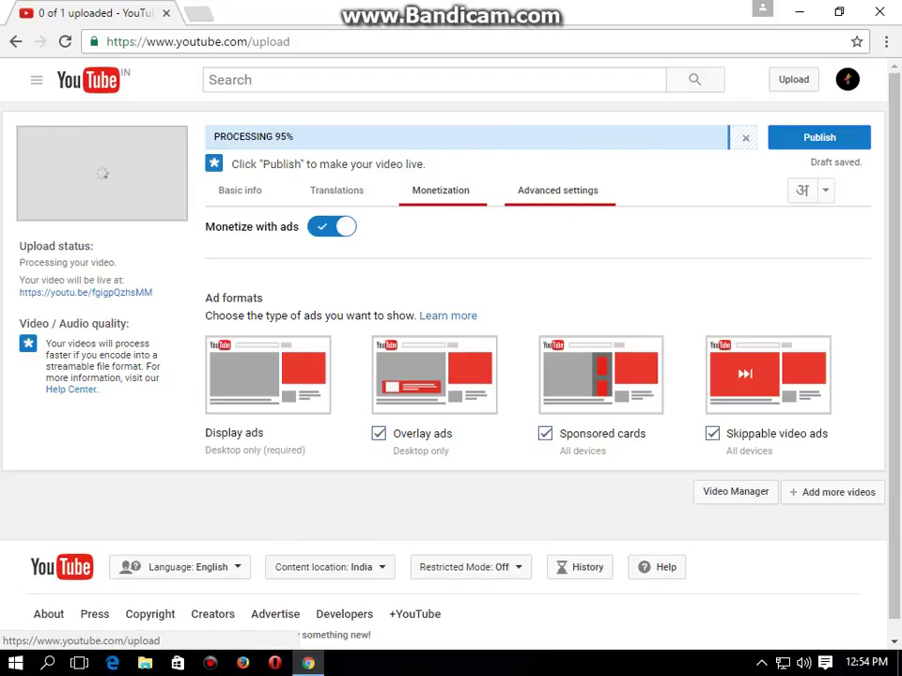
Step: Set the video's category to People & Blogs in the advanced settings
{"action": "left_click", "coordinate": [557, 190]}
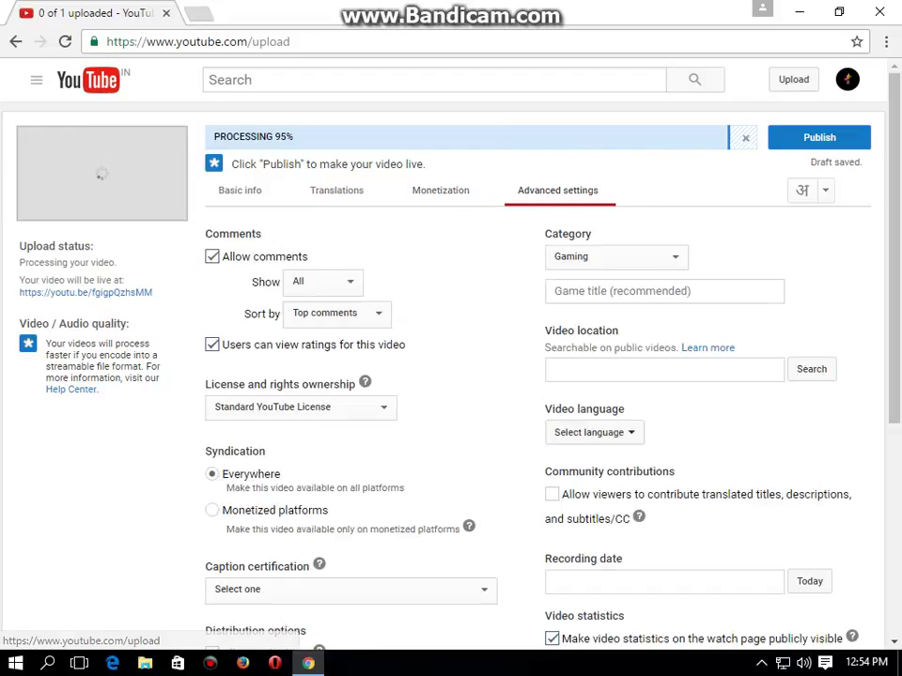
{"action": "left_click", "coordinate": [616, 257]}
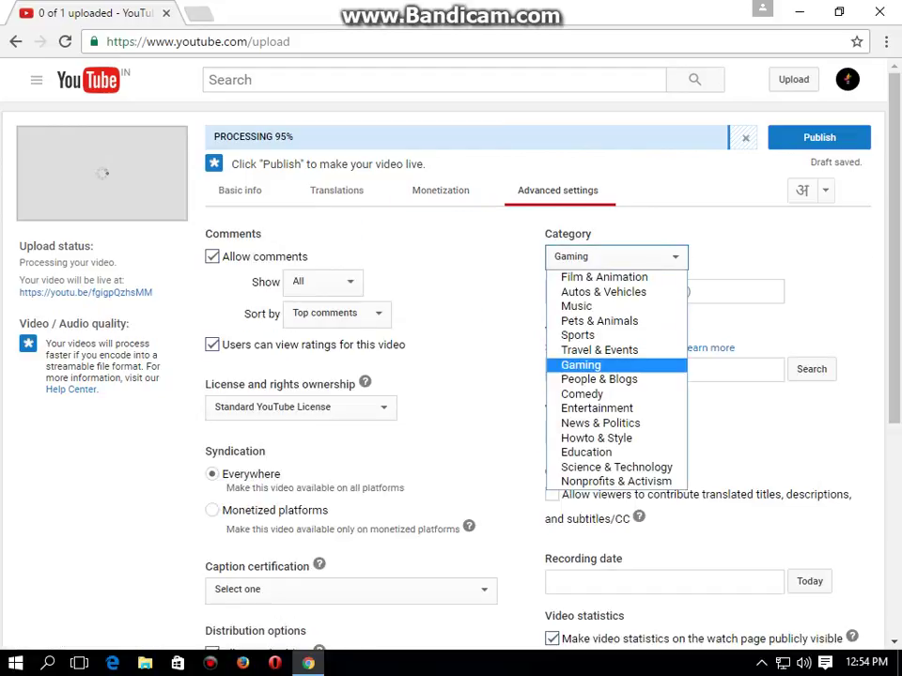
{"action": "key", "text": "Up"}
{"action": "key", "text": "Up"}
{"action": "key", "text": "Up"}
{"action": "key", "text": "Up"}
{"action": "key", "text": "Up"}
{"action": "key", "text": "Up"}
{"action": "key", "text": "Up"}
{"action": "key", "text": "Up"}
{"action": "key", "text": "Up"}
{"action": "key", "text": "Up"}
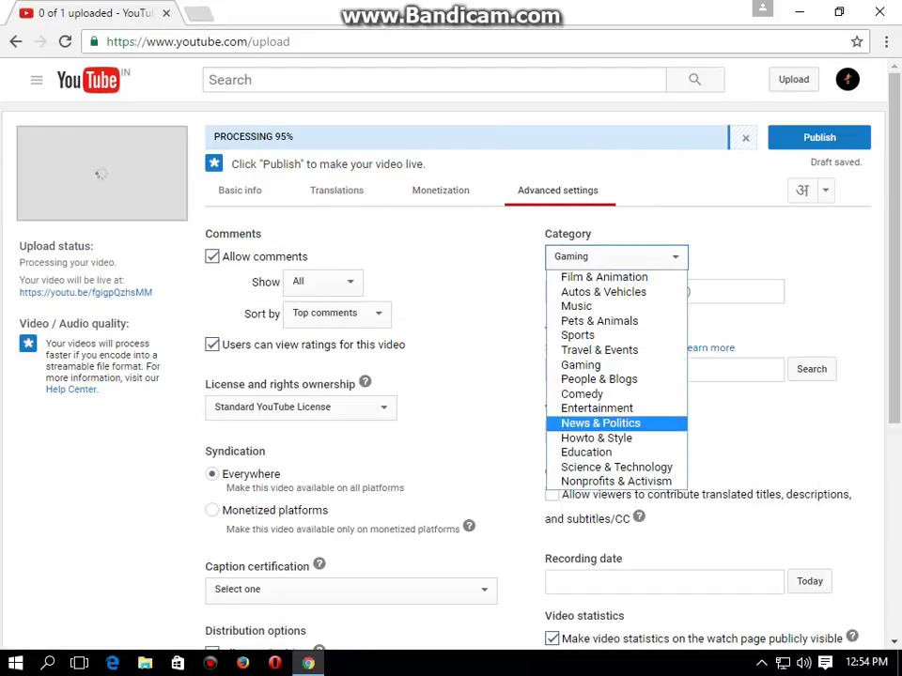
{"action": "key", "text": "Down"}
{"action": "key", "text": "Down"}
{"action": "key", "text": "Down"}
{"action": "key", "text": "Down"}
{"action": "key", "text": "Down"}
{"action": "key", "text": "Down"}
{"action": "key", "text": "Down"}
{"action": "key", "text": "Down"}
{"action": "key", "text": "Down"}
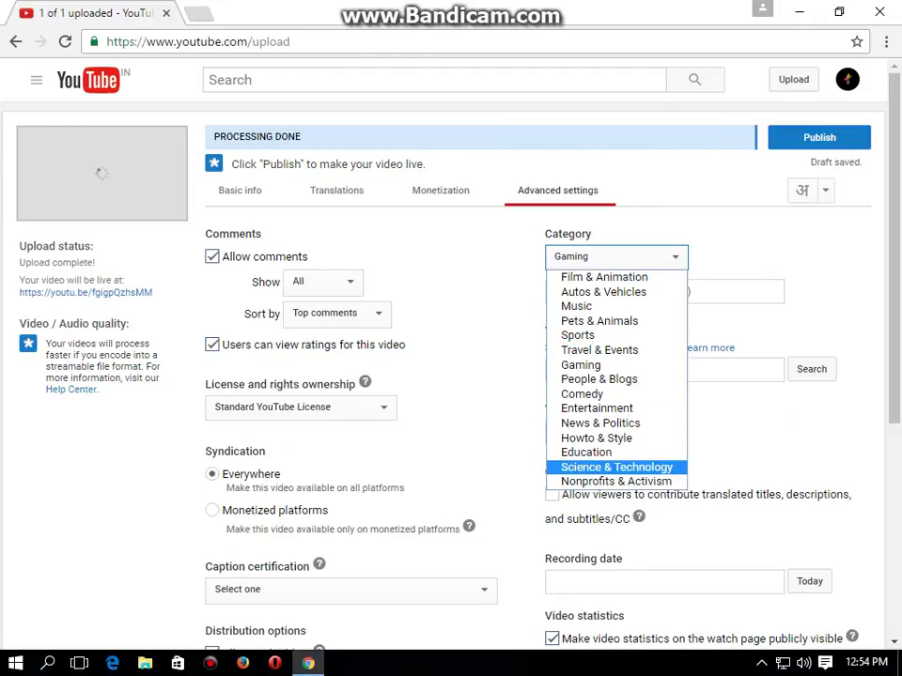
{"action": "key", "text": "Up"}
{"action": "key", "text": "Up"}
{"action": "key", "text": "Up"}
{"action": "key", "text": "Up"}
{"action": "key", "text": "Up"}
{"action": "key", "text": "Up"}
{"action": "key", "text": "Return"}
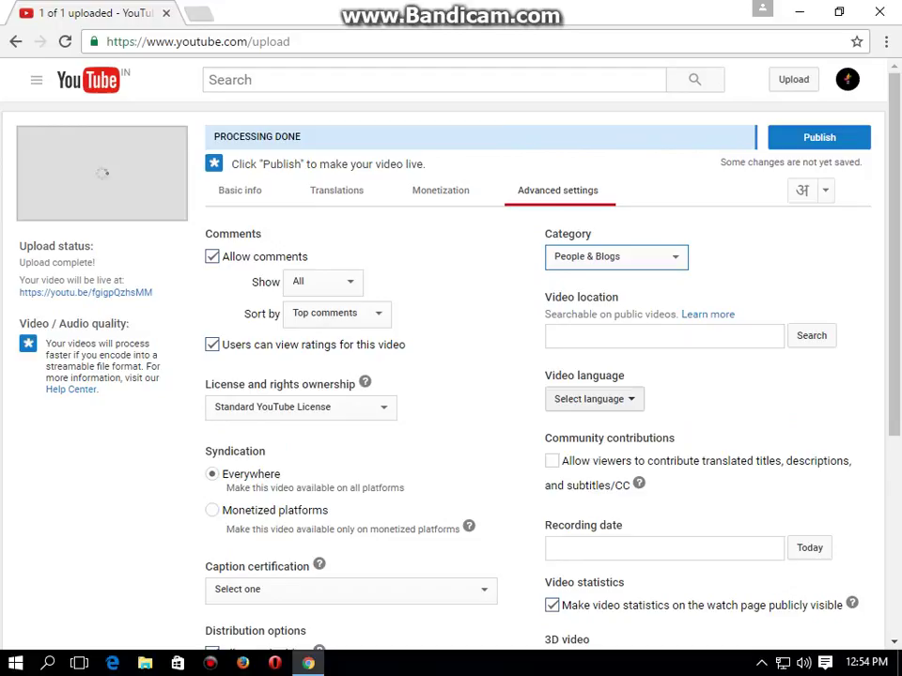
Step: Return to the video's basic info and publish the video with Public visibility
{"action": "scroll", "coordinate": [595, 379], "scroll_direction": "down", "scroll_amount": 2}
{"action": "scroll", "coordinate": [595, 378], "scroll_direction": "up", "scroll_amount": 2}
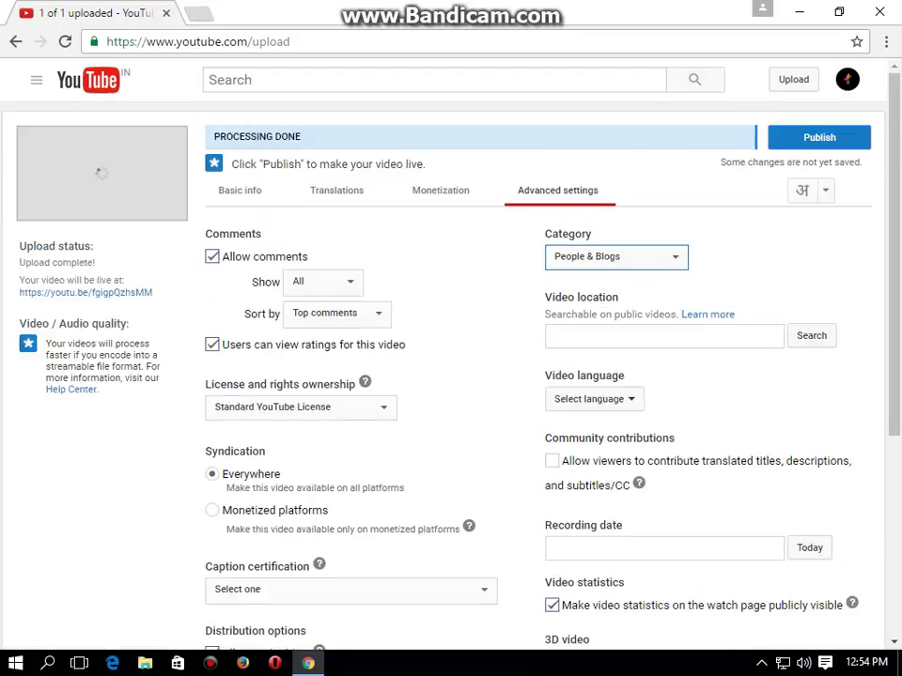
{"action": "left_click", "coordinate": [239, 191]}
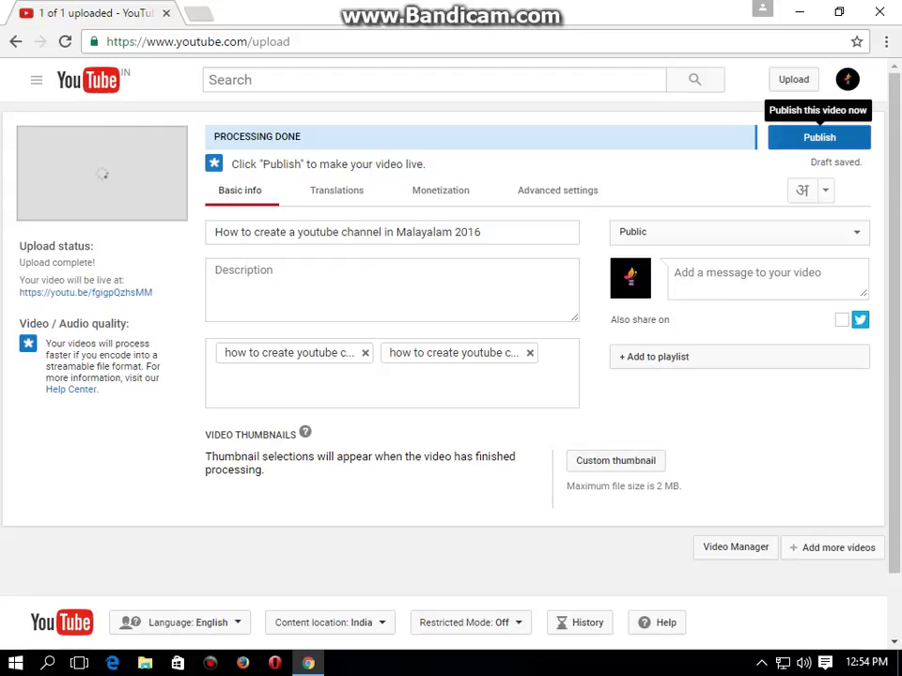
{"action": "left_click", "coordinate": [819, 137]}
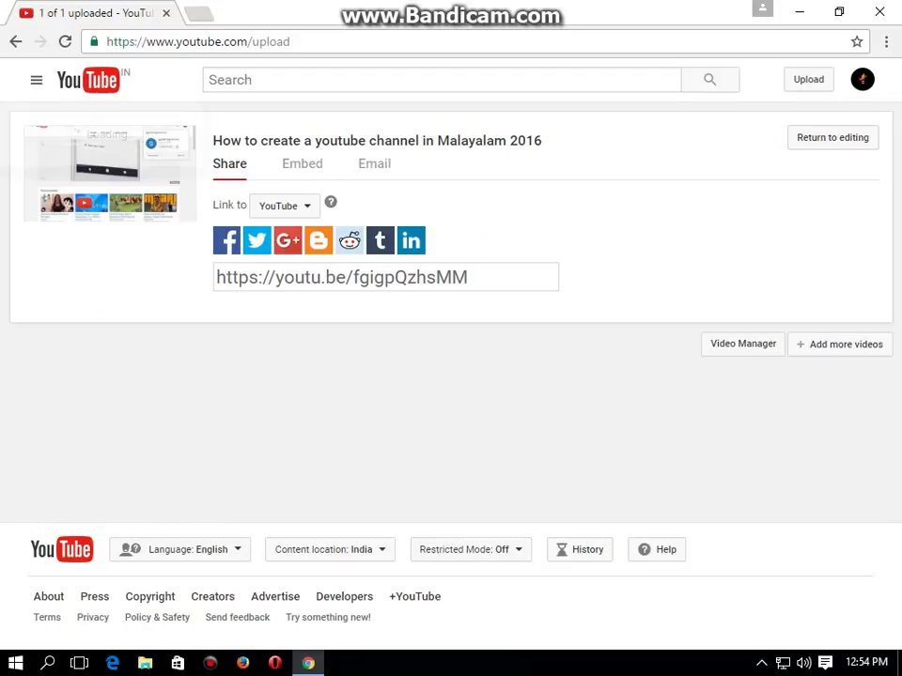
Step: Open the channel's list of uploaded videos and look for the newly published video
{"action": "left_click", "coordinate": [37, 80]}
{"action": "left_click", "coordinate": [83, 150]}
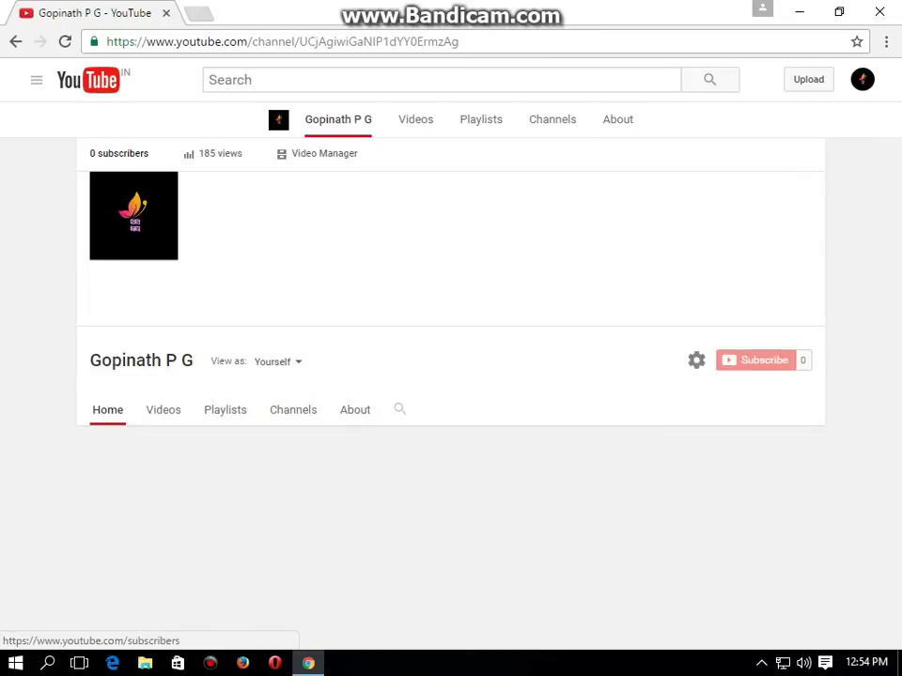
{"action": "scroll", "coordinate": [443, 375], "scroll_direction": "down", "scroll_amount": 2}
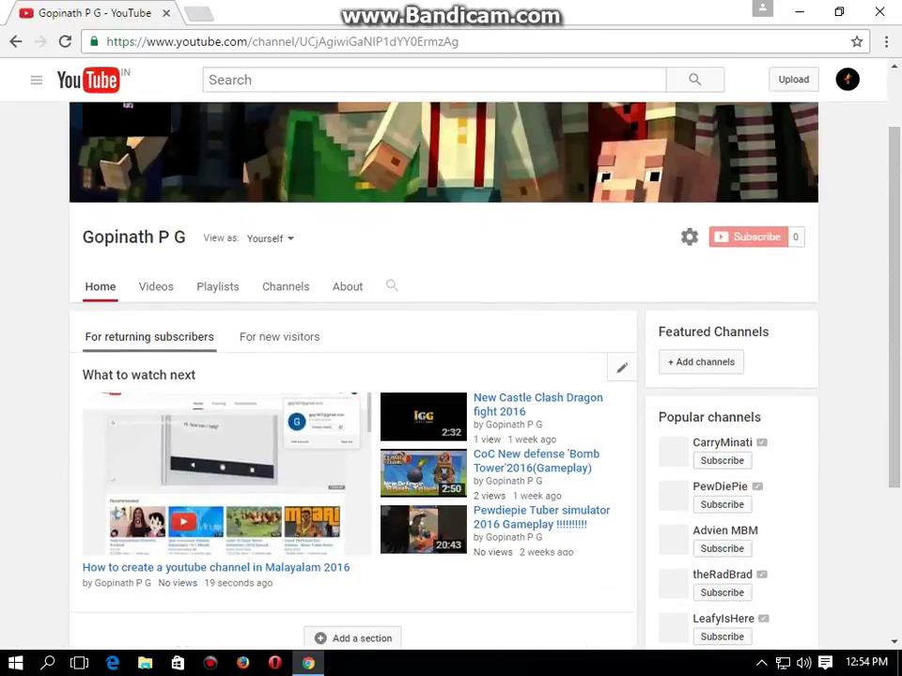
{"action": "left_click", "coordinate": [156, 286]}
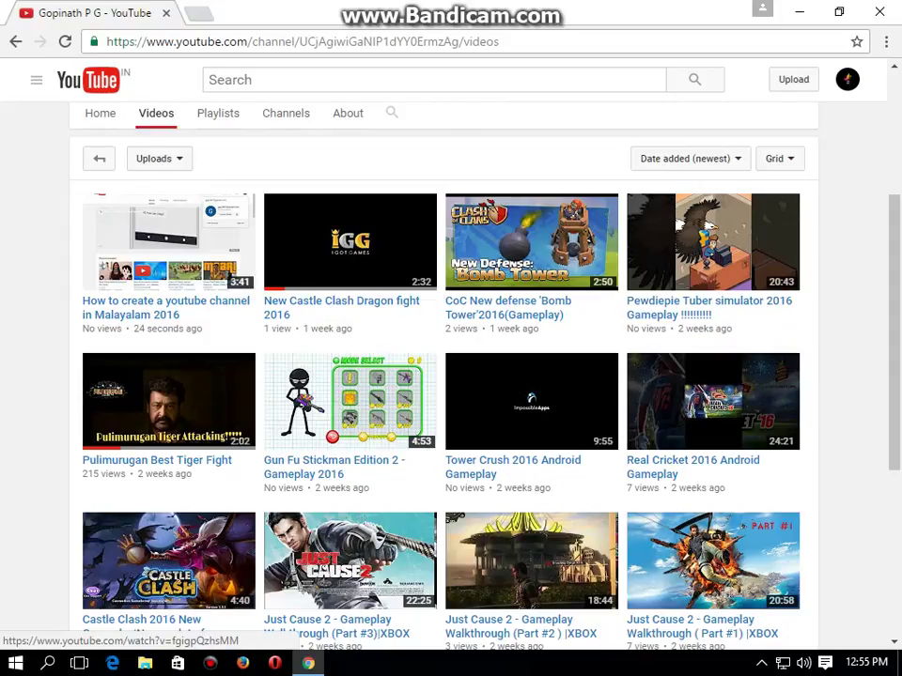
{"action": "mouse_move", "coordinate": [176, 207]}
{"action": "mouse_move", "coordinate": [449, 204]}
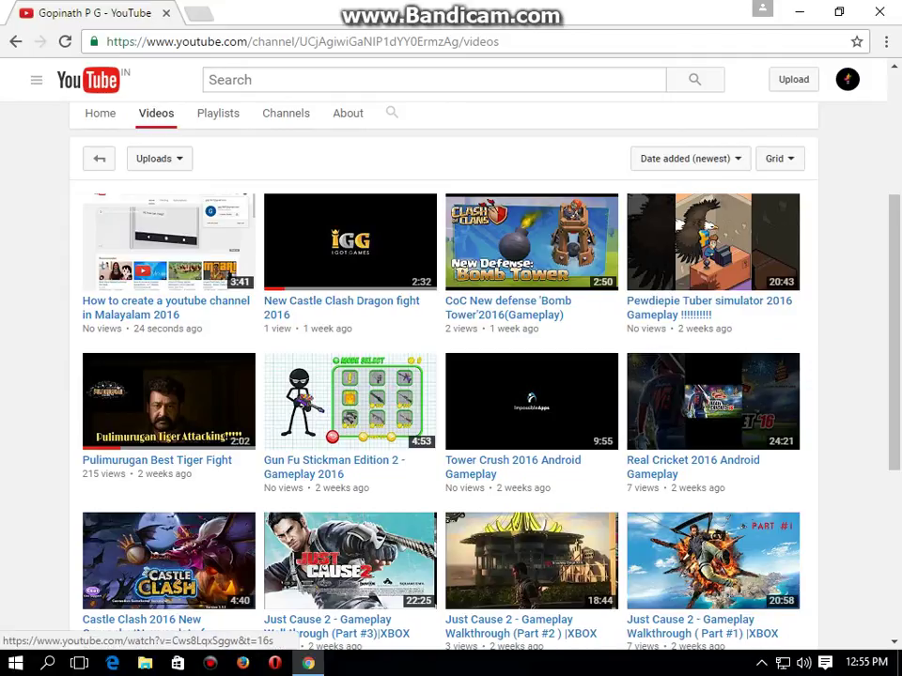